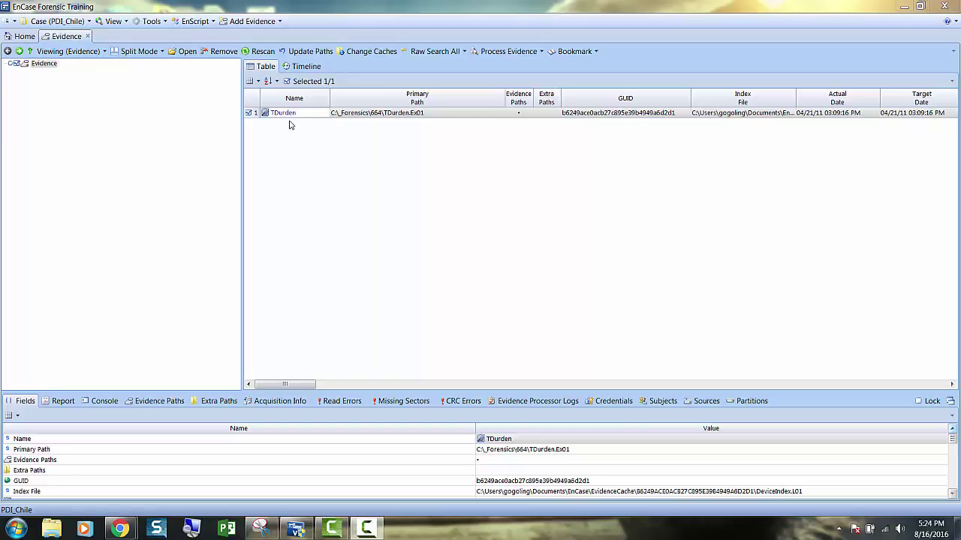
# Step: Open the evidence processing options for the current evidence item
pyautogui.click(504, 51)
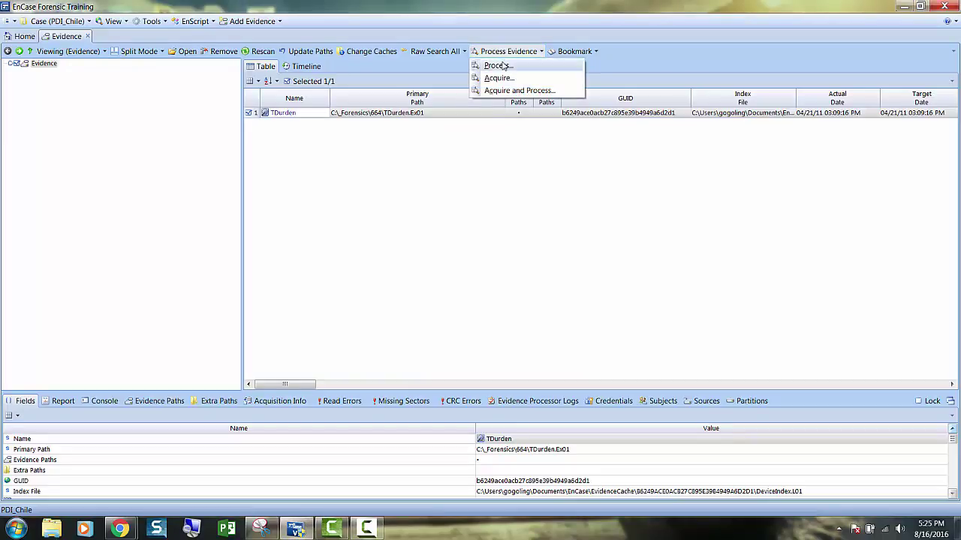
pyautogui.click(502, 66)
pyautogui.click(515, 52)
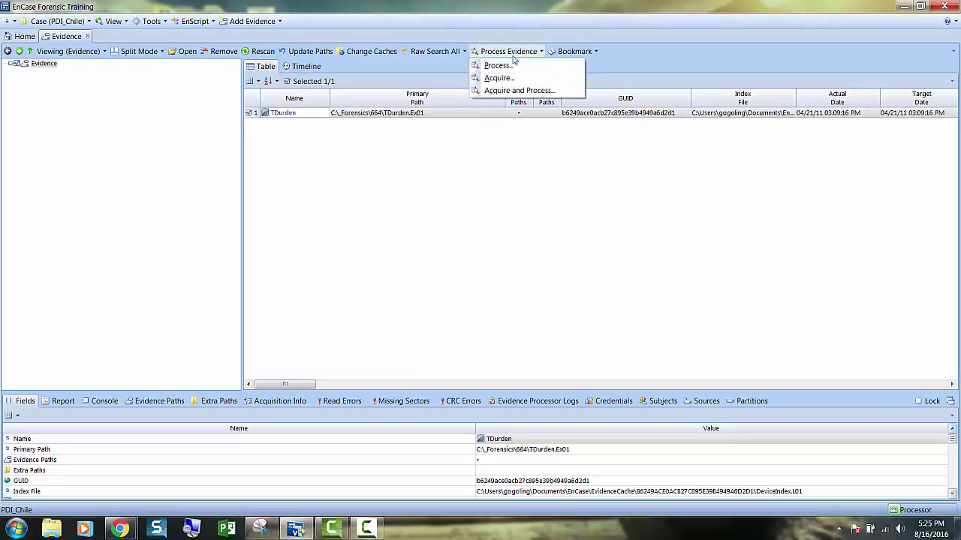
pyautogui.click(500, 67)
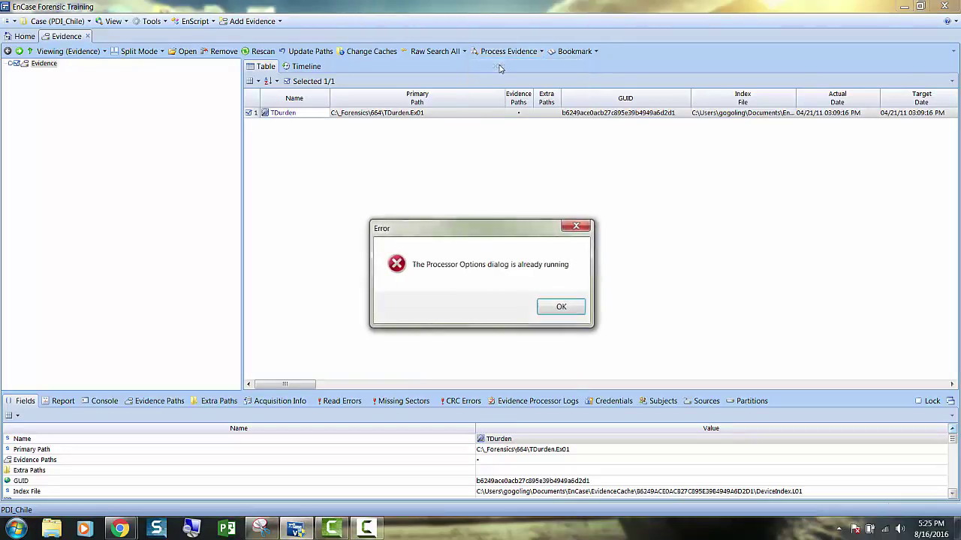
pyautogui.click(559, 306)
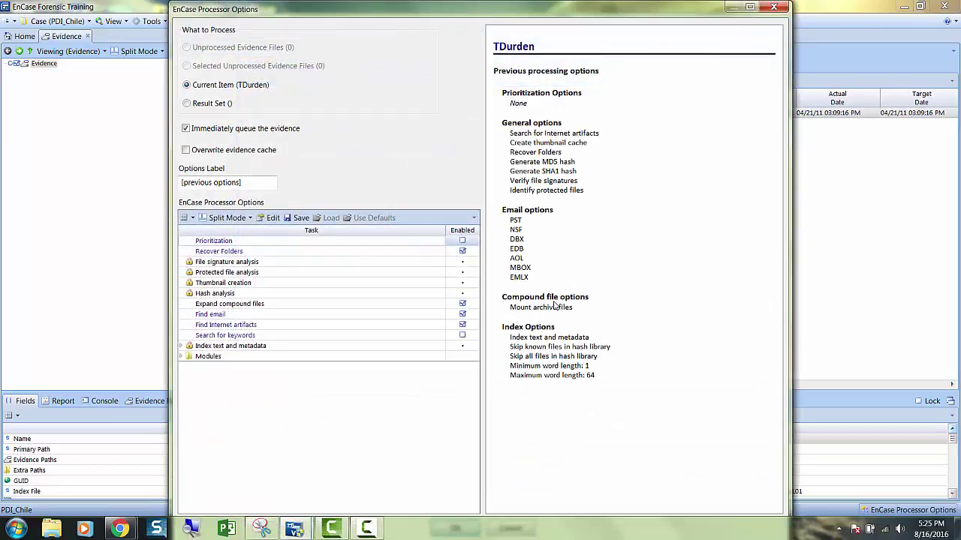
# Step: Draft a GREP keyword with the expression \xFF for the keyword search task, and discard it
pyautogui.doubleClick(237, 339)
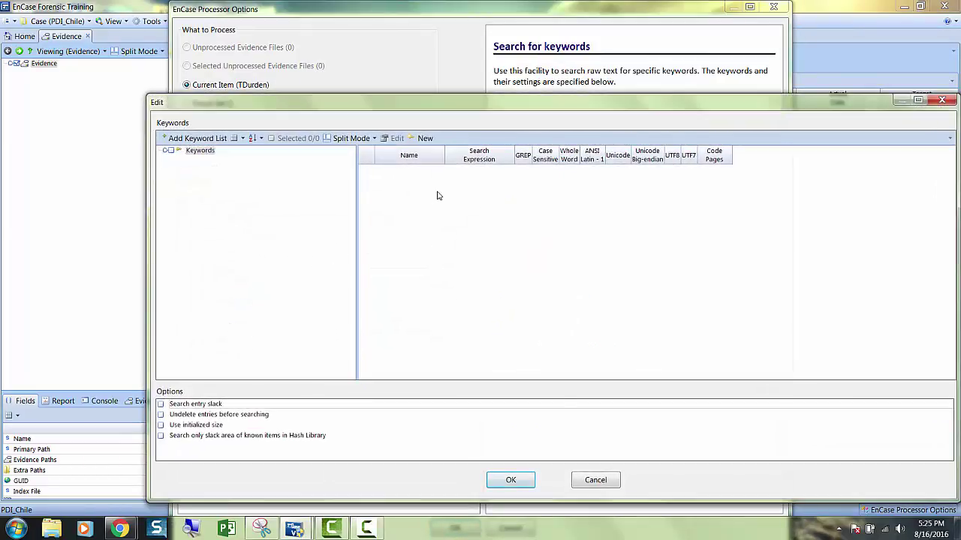
pyautogui.rightClick(439, 196)
pyautogui.click(455, 199)
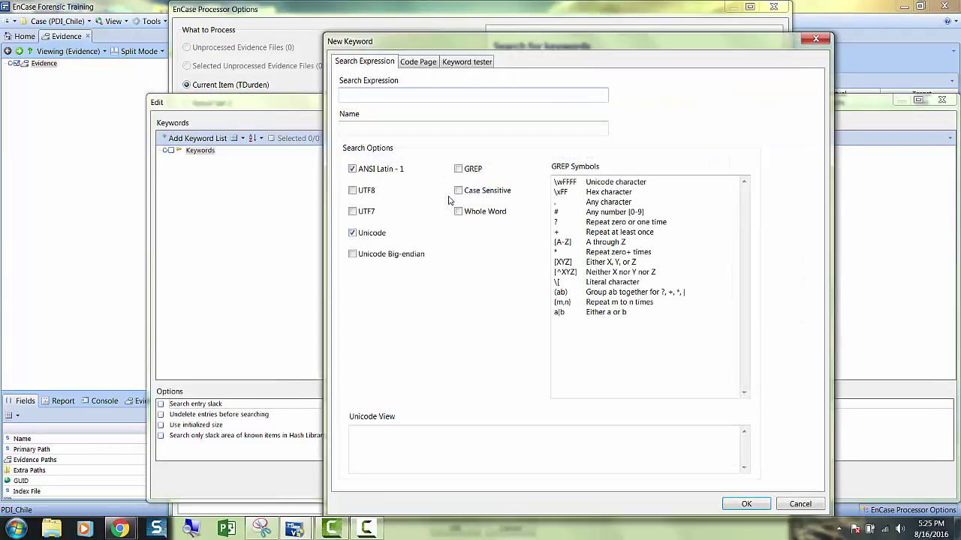
pyautogui.write('\\xFF')
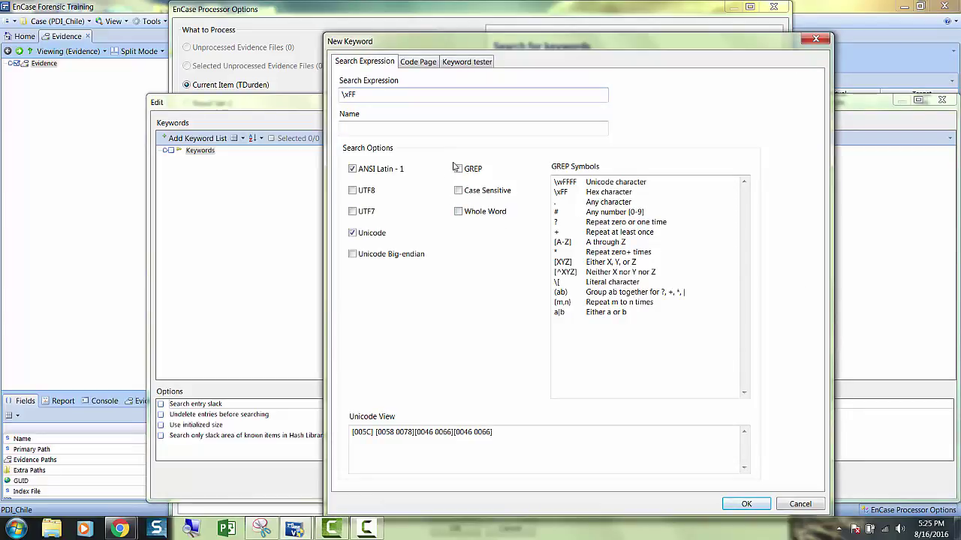
pyautogui.click(458, 169)
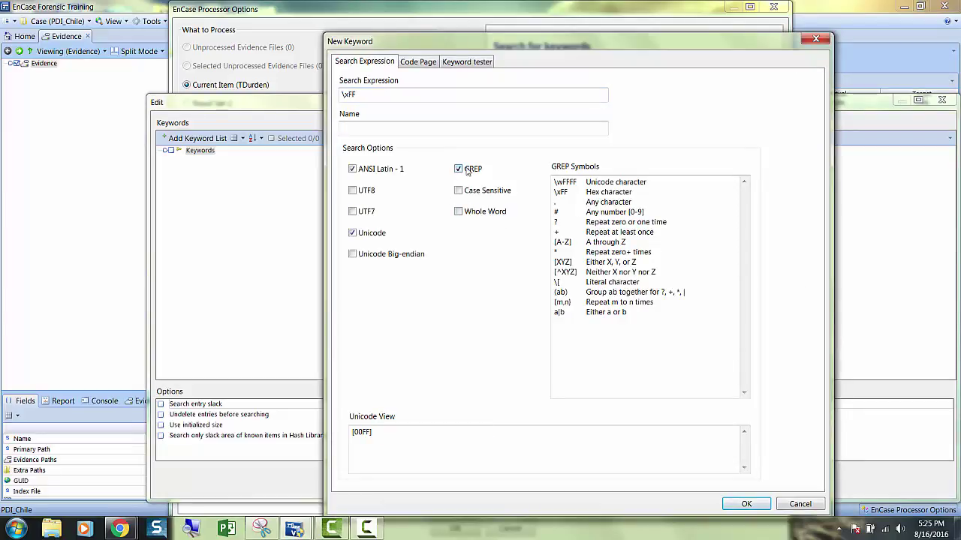
pyautogui.click(815, 38)
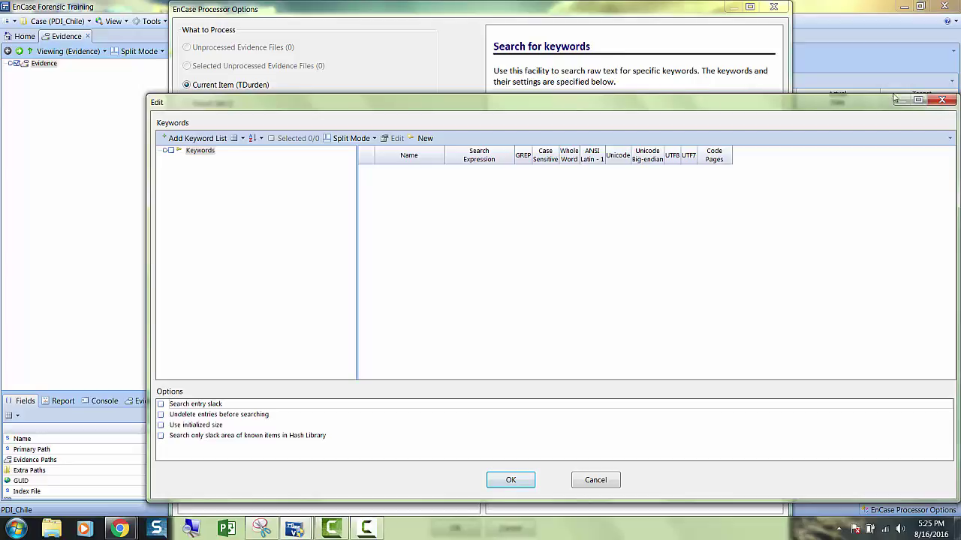
pyautogui.click(941, 101)
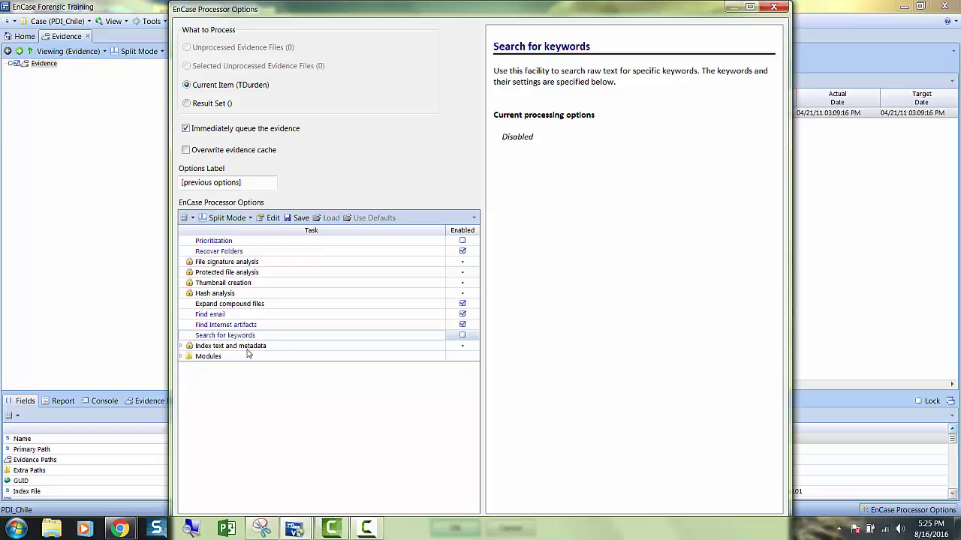
# Step: Examine the picture file types, including the JPEG entries, offered by the File Carver module
pyautogui.click(183, 357)
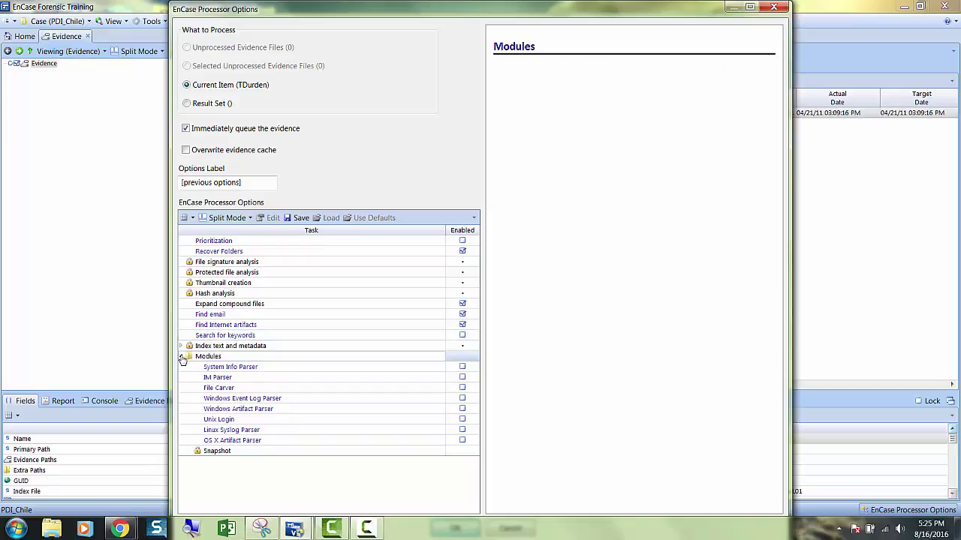
pyautogui.doubleClick(220, 389)
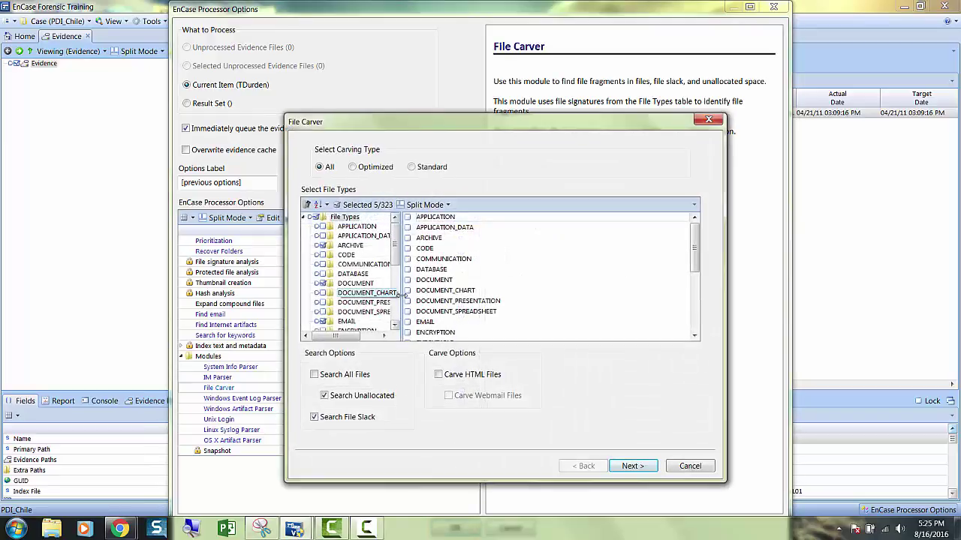
pyautogui.scroll(-4, 379, 300)
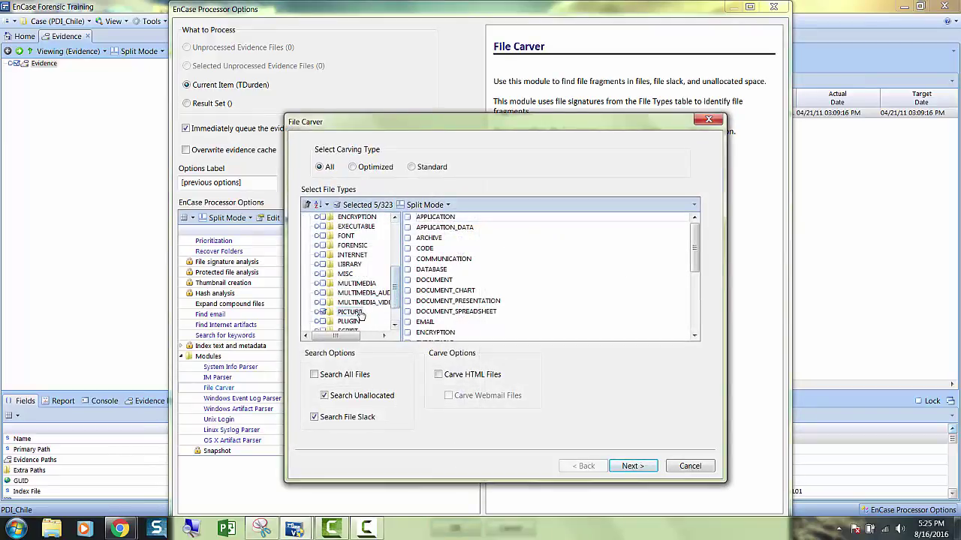
pyautogui.click(354, 312)
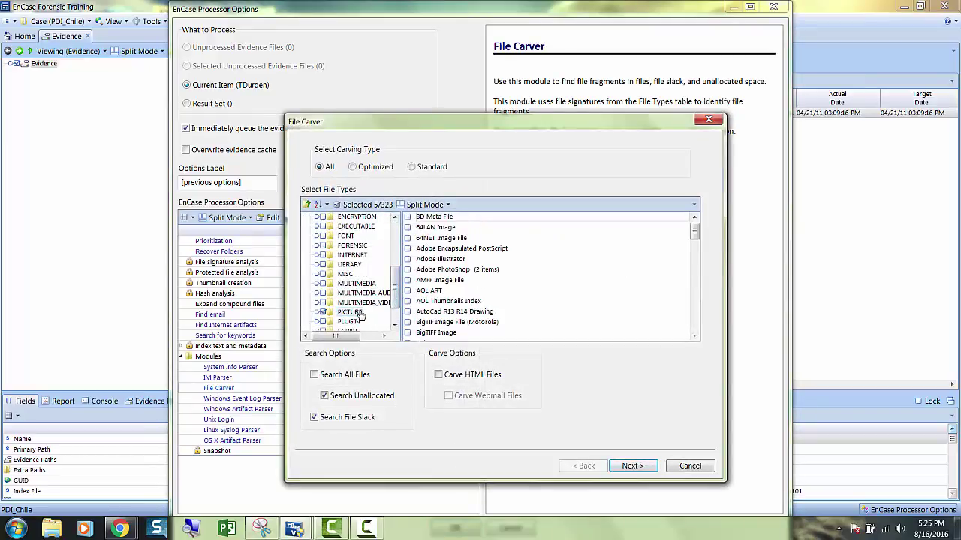
pyautogui.click(695, 312)
pyautogui.click(696, 312)
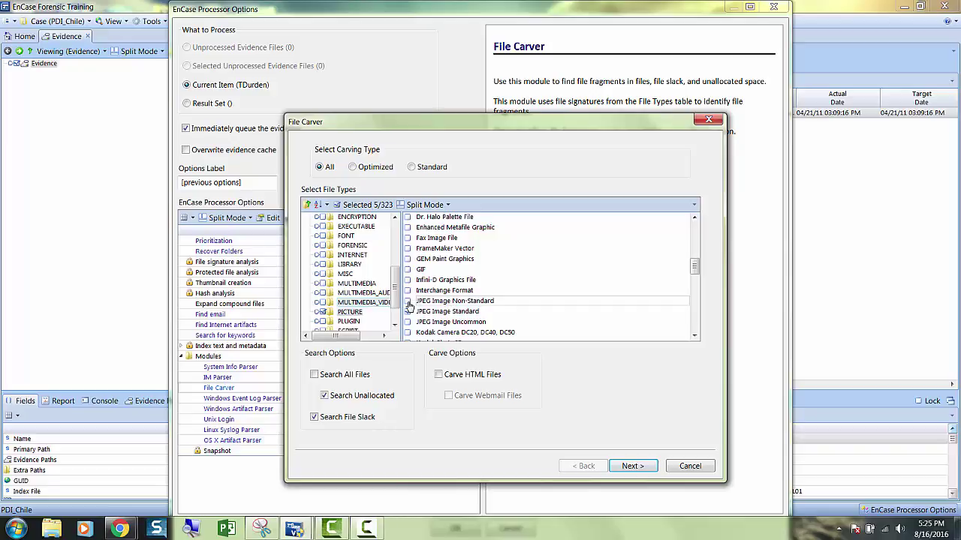
# Step: Check the File Carver's export settings for carved files, and close the processing options without applying anything
pyautogui.click(632, 466)
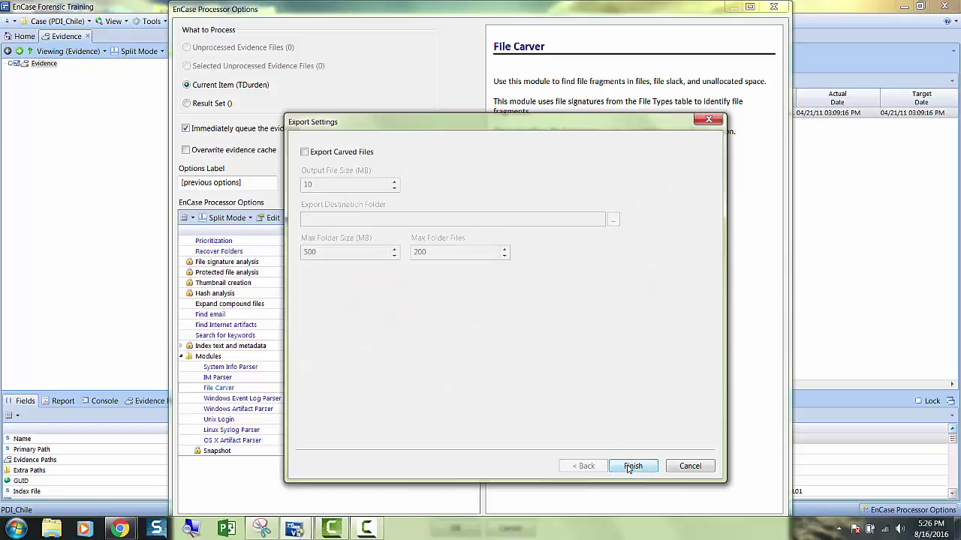
pyautogui.click(305, 151)
pyautogui.click(305, 151)
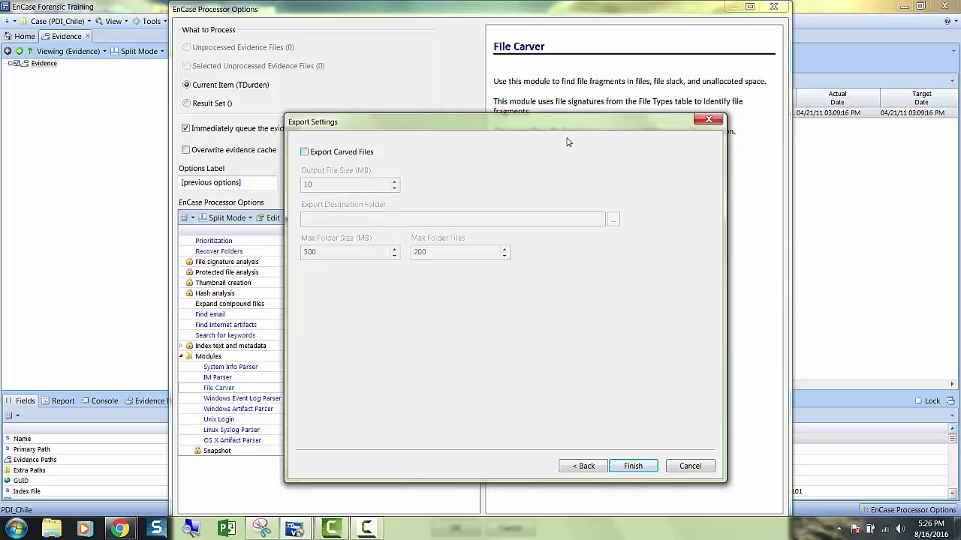
pyautogui.click(706, 119)
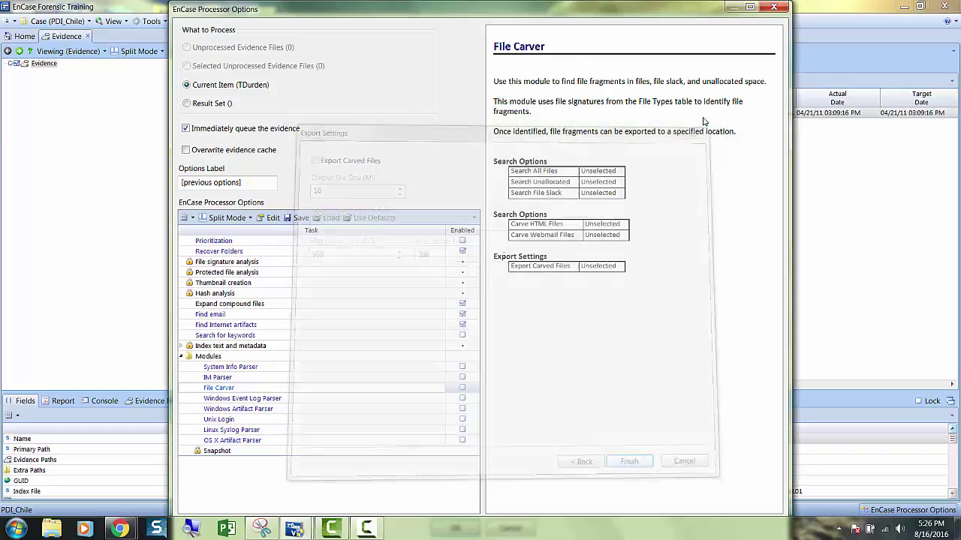
pyautogui.click(774, 8)
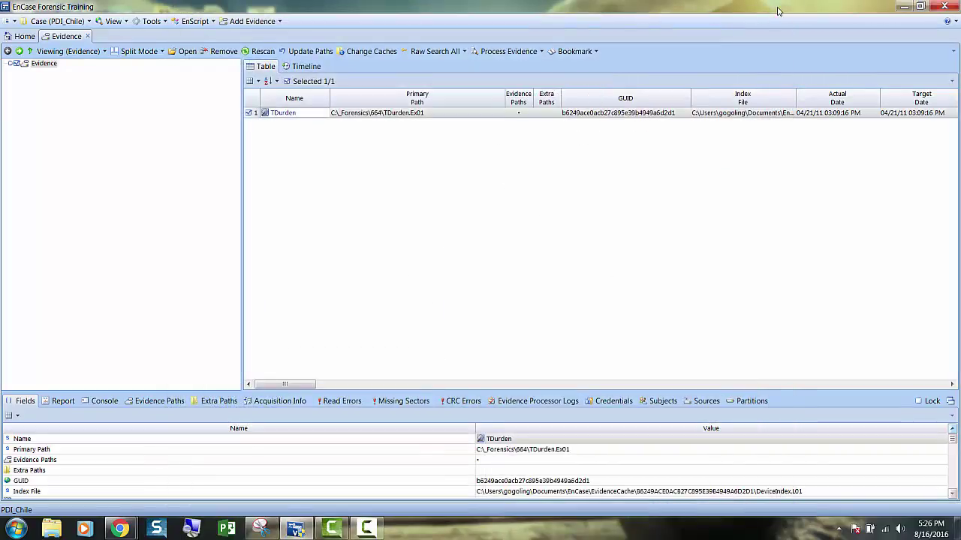
# Step: Create a new raw search of all evidence with the keyword file named Raw Search All 3 Chile.Keywords
pyautogui.click(430, 52)
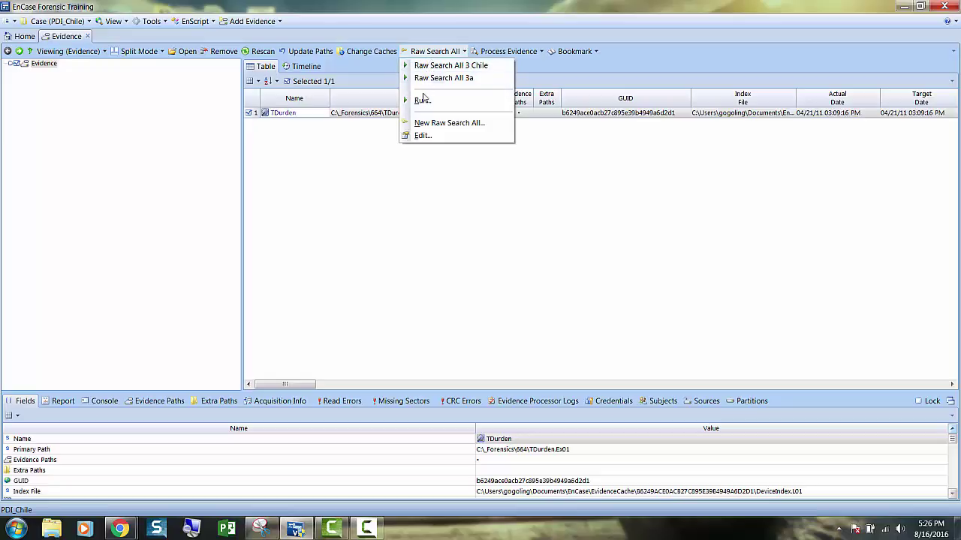
pyautogui.click(424, 124)
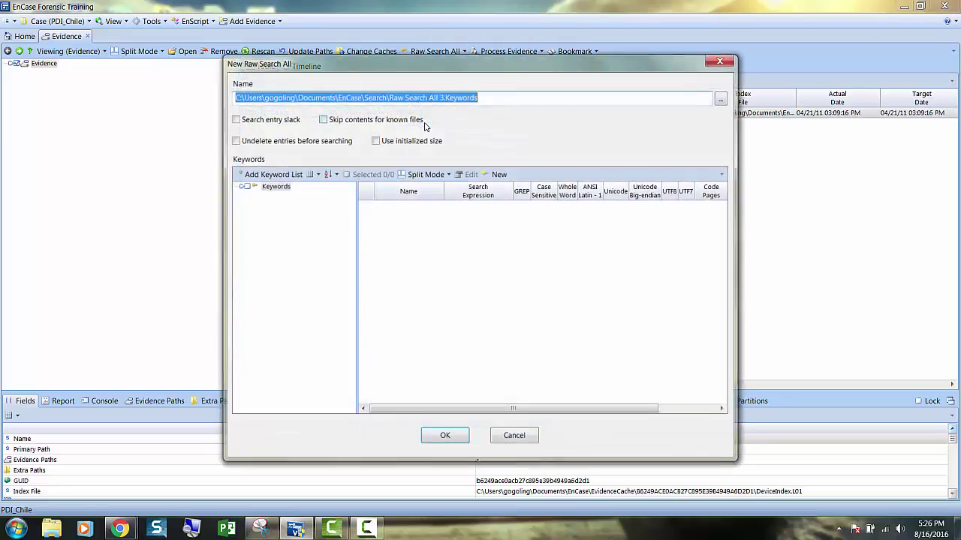
pyautogui.click(441, 97)
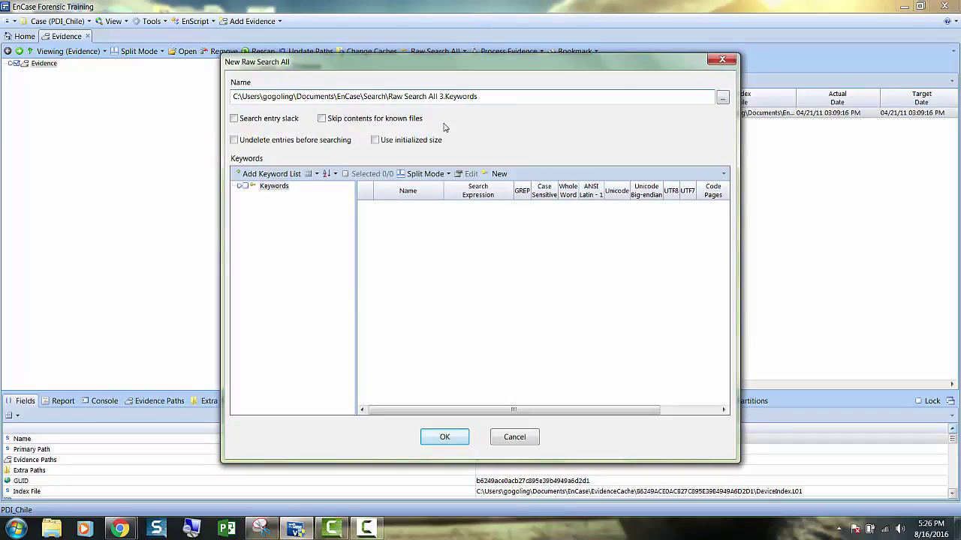
pyautogui.write('Chile')
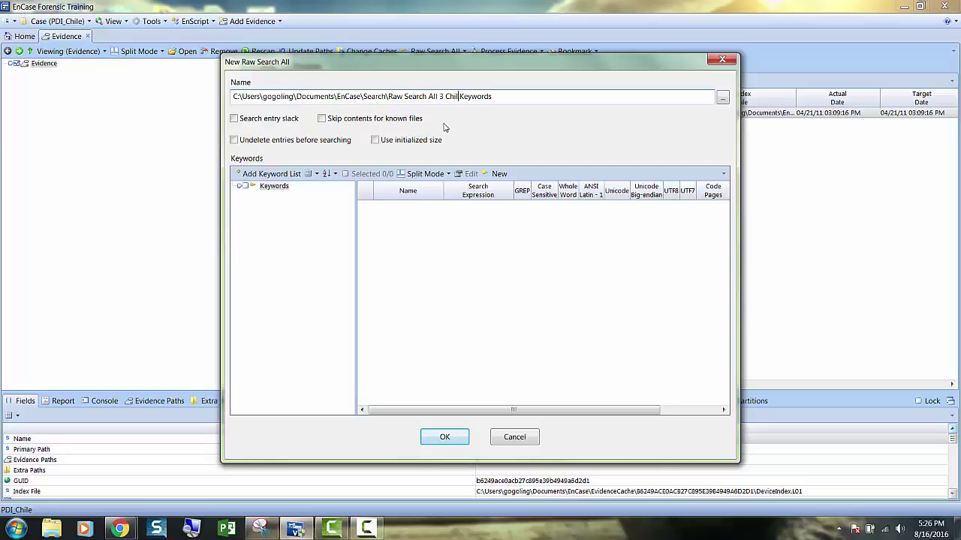
# Step: Add a keyword to the raw search with yahoo as both its search expression and its name
pyautogui.rightClick(450, 246)
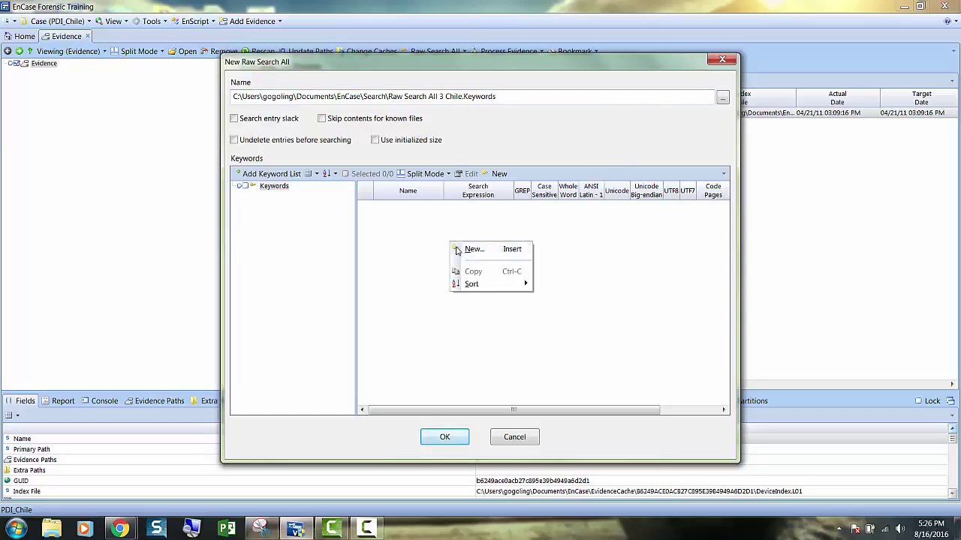
pyautogui.click(455, 251)
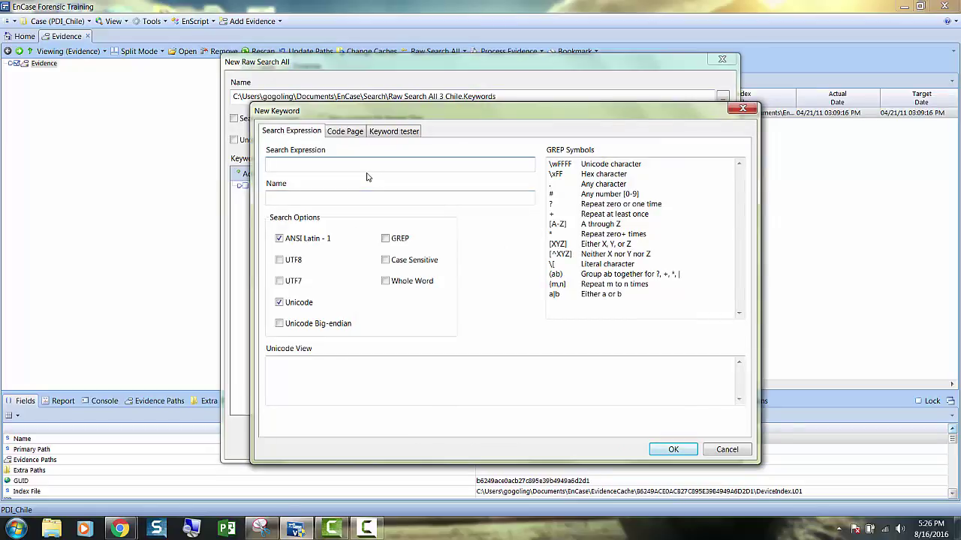
pyautogui.write('yaho')
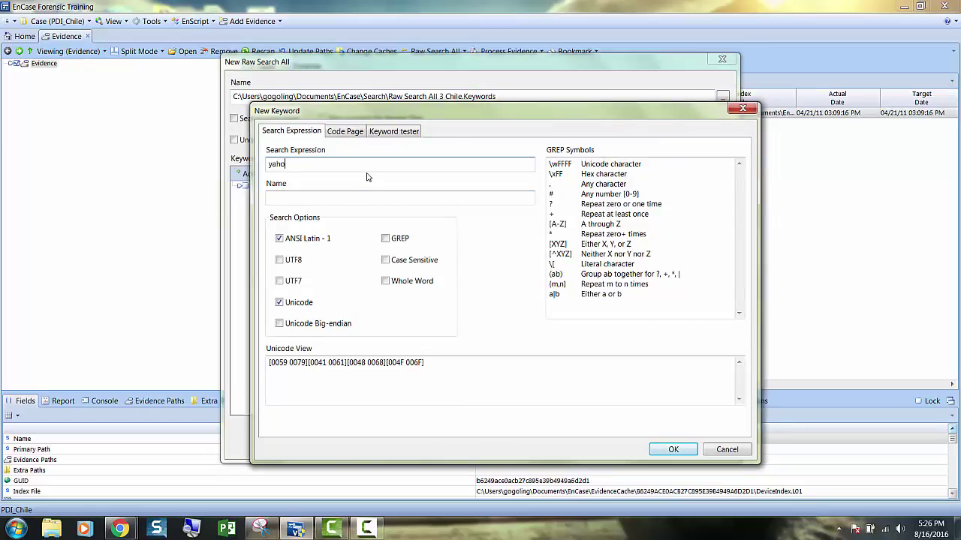
pyautogui.write('o')
pyautogui.click(347, 196)
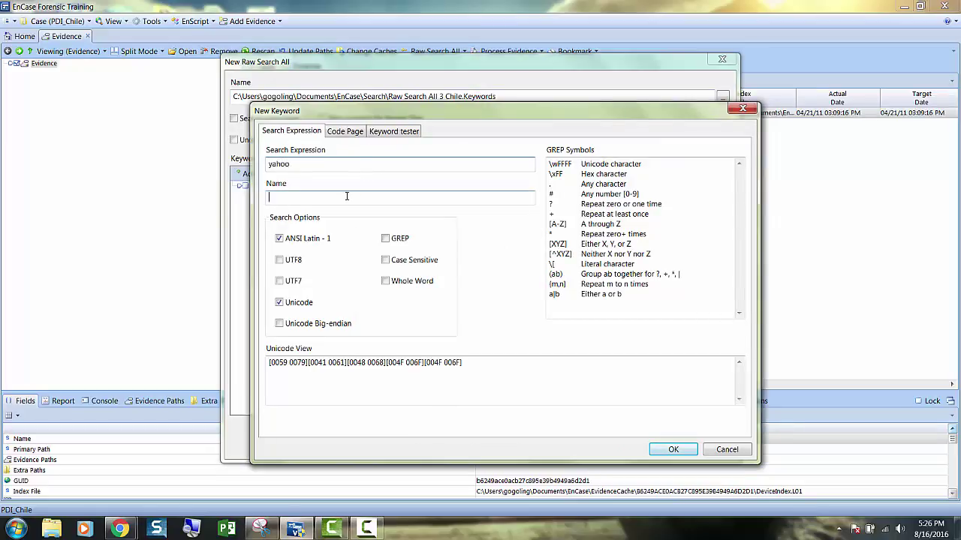
pyautogui.write('ya')
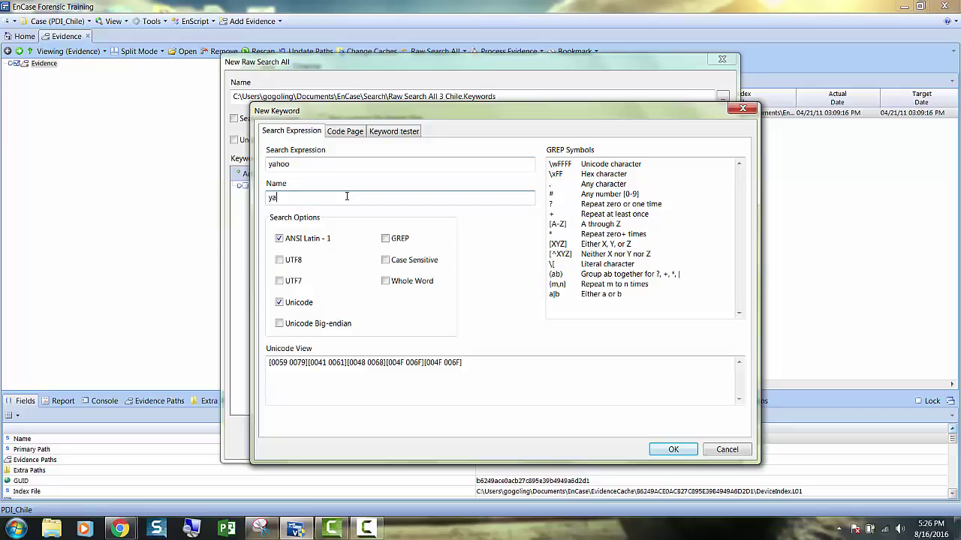
pyautogui.write('hp')
pyautogui.press('BackSpace')
pyautogui.write('oo')
pyautogui.click(672, 449)
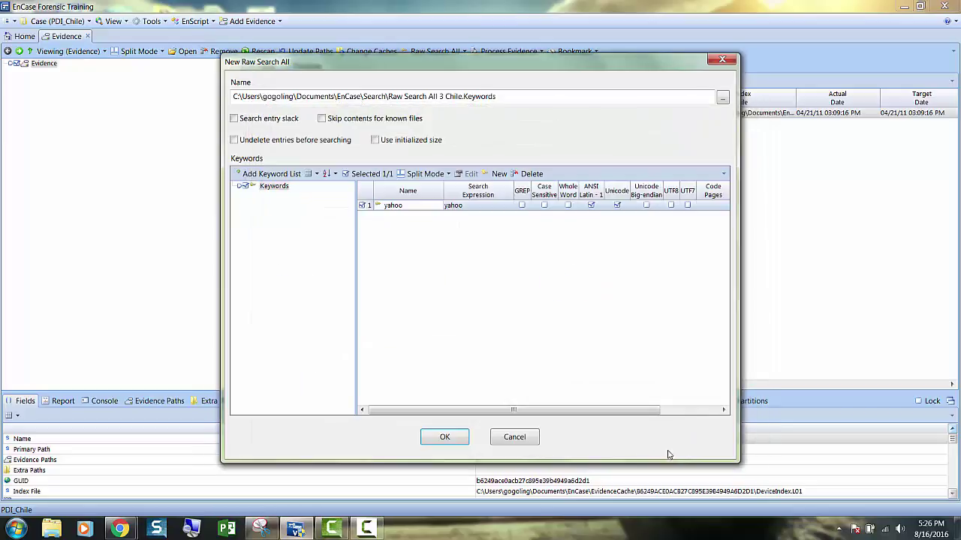
# Step: Run the raw search, overwriting the existing keyword file, and cancel the search while it is running
pyautogui.click(437, 444)
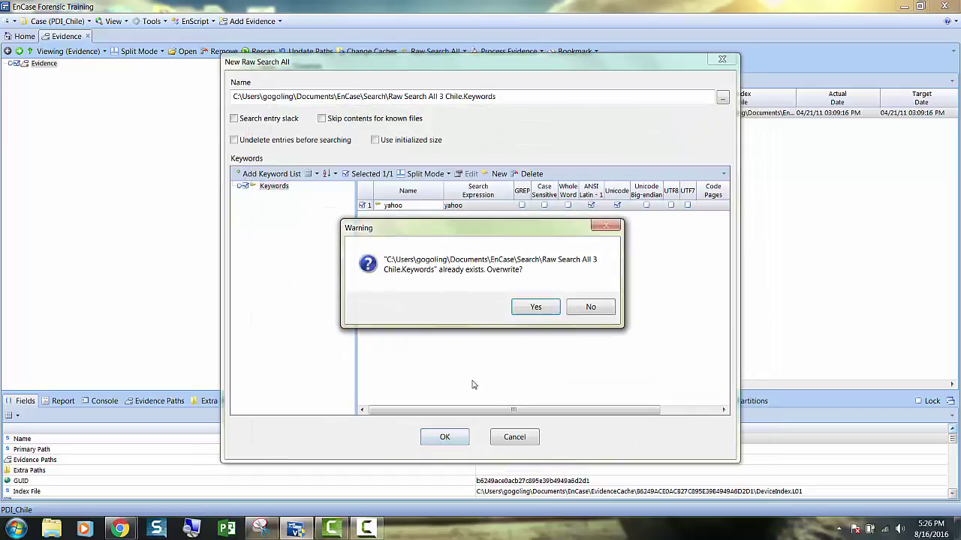
pyautogui.click(536, 307)
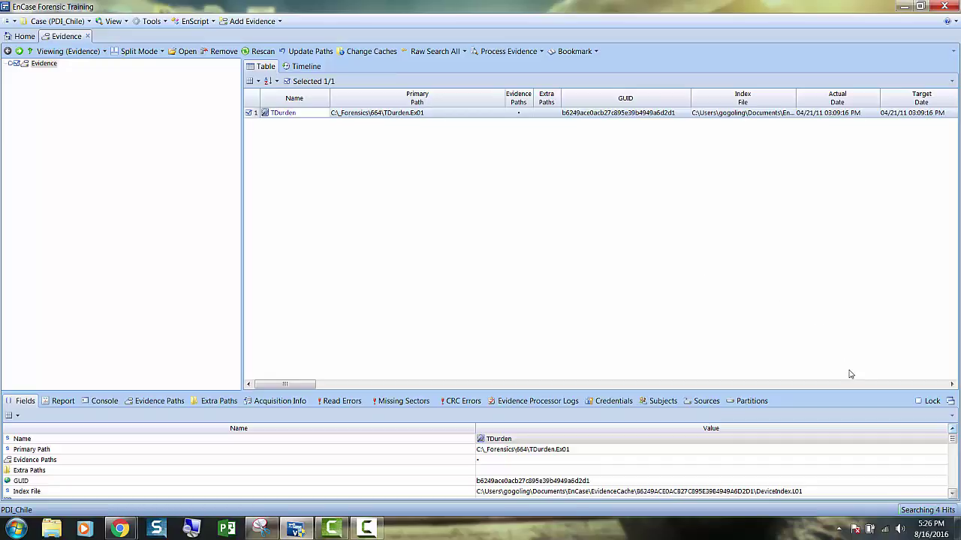
pyautogui.click(917, 511)
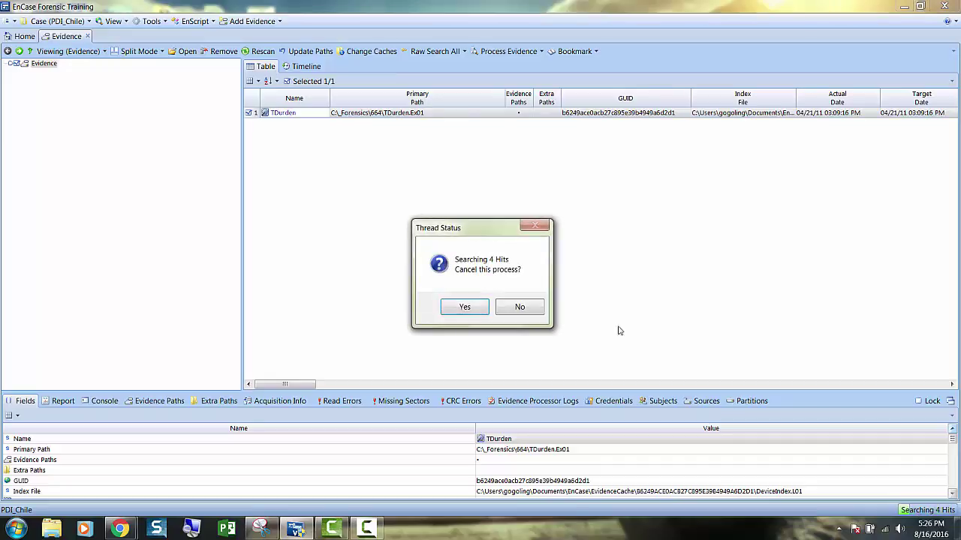
pyautogui.click(471, 312)
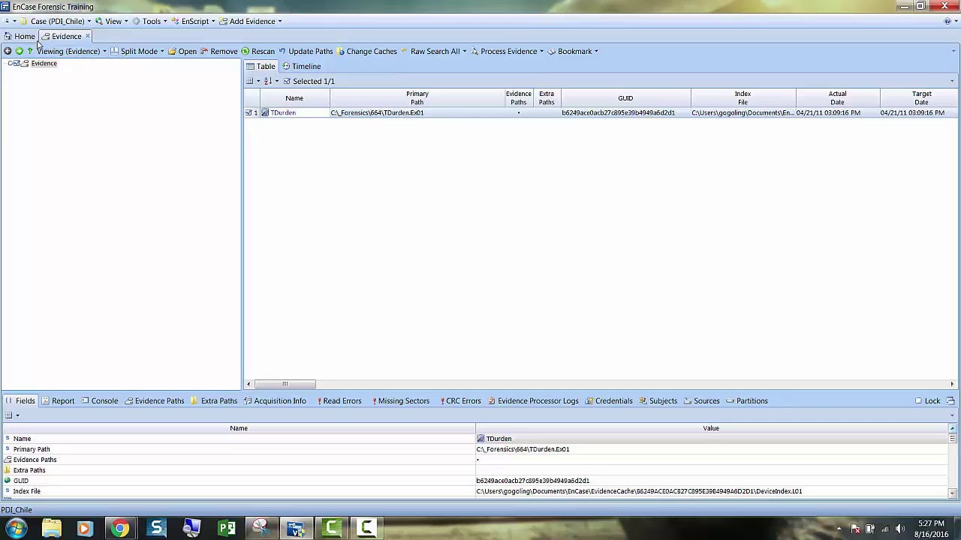
# Step: Open the Records view of the case
pyautogui.click(120, 22)
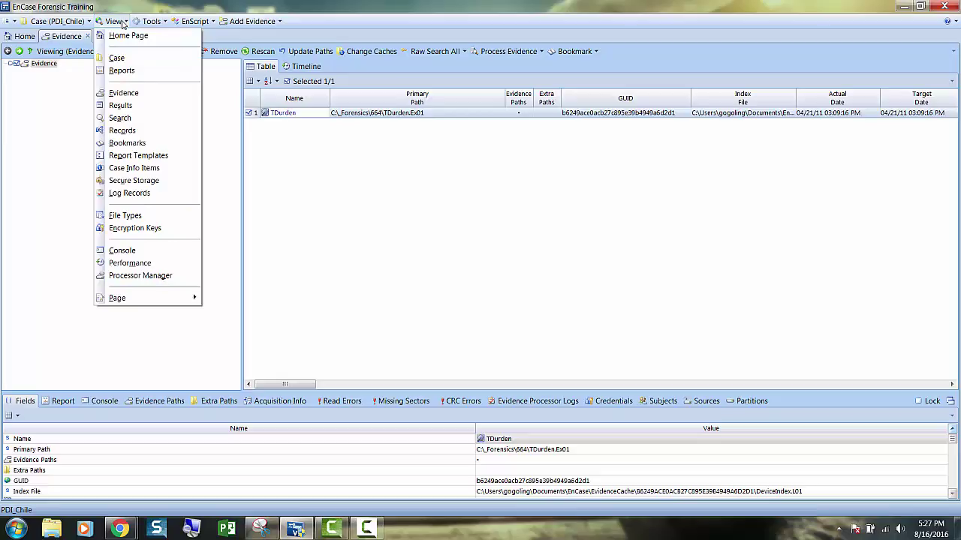
pyautogui.click(121, 131)
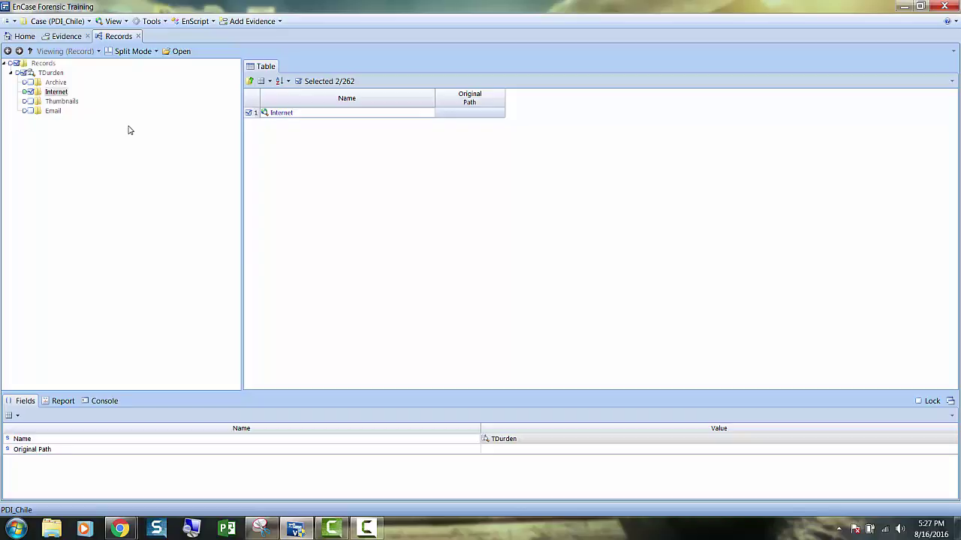
# Step: Open the evidence's Internet records to see the browser artifact folders, and open the case's Results view
pyautogui.click(282, 112)
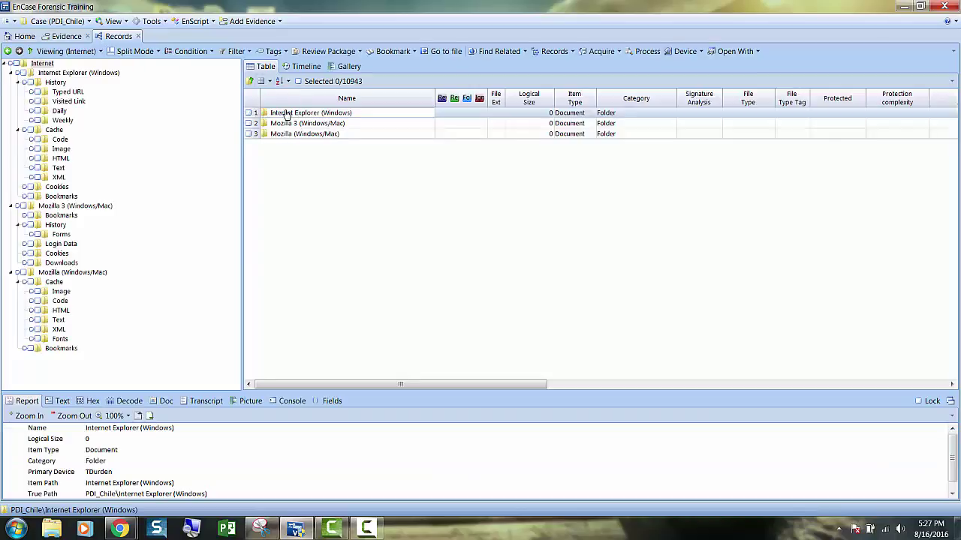
pyautogui.click(113, 21)
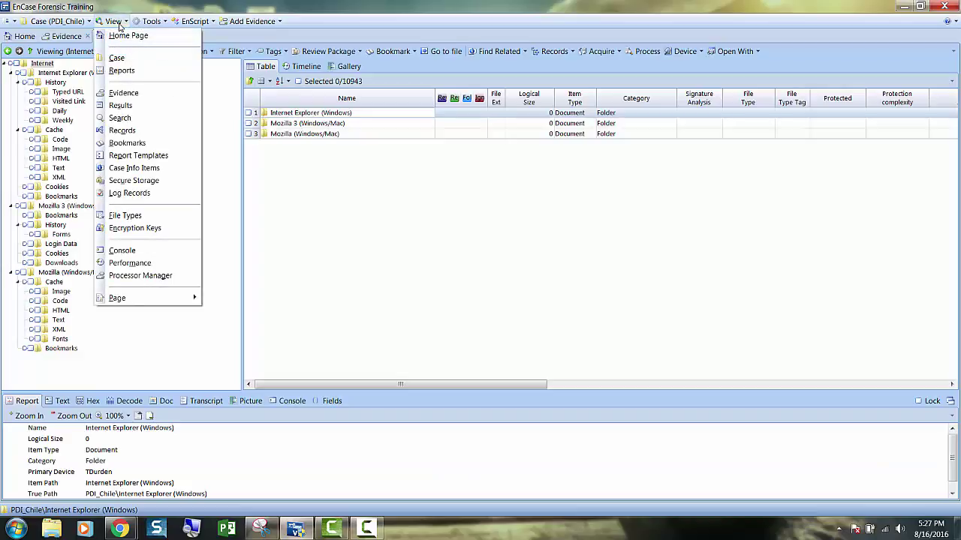
pyautogui.click(119, 106)
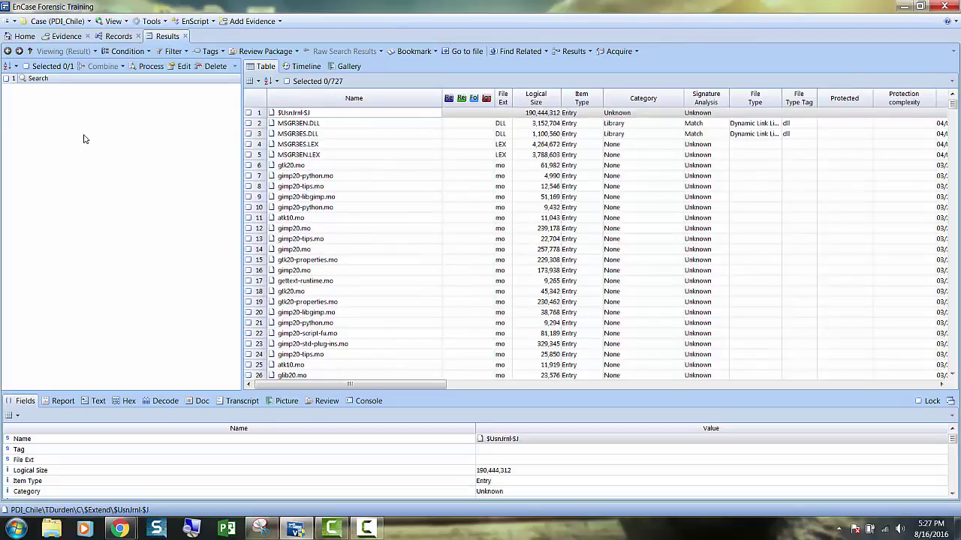
# Step: Open the case's Search view and look up the word large in the index
pyautogui.click(114, 21)
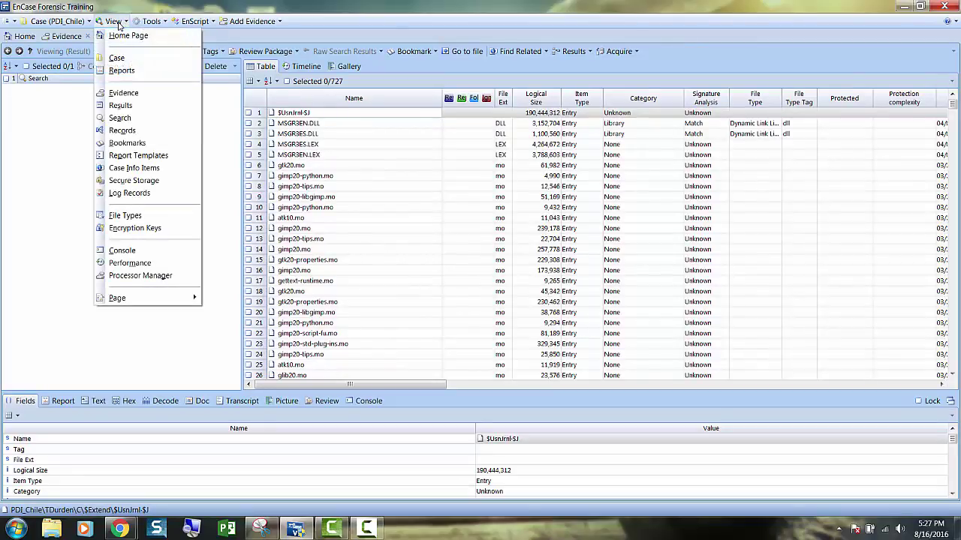
pyautogui.click(119, 118)
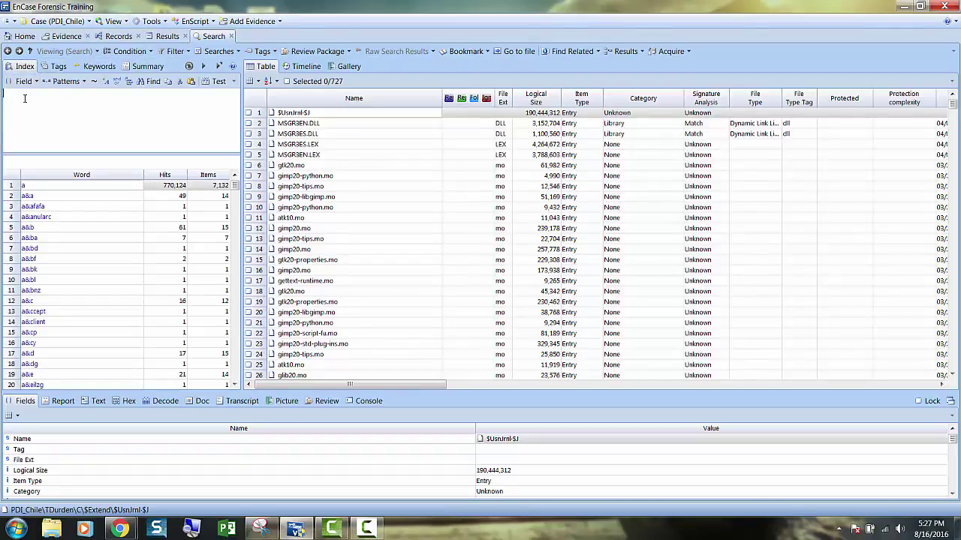
pyautogui.write('large')
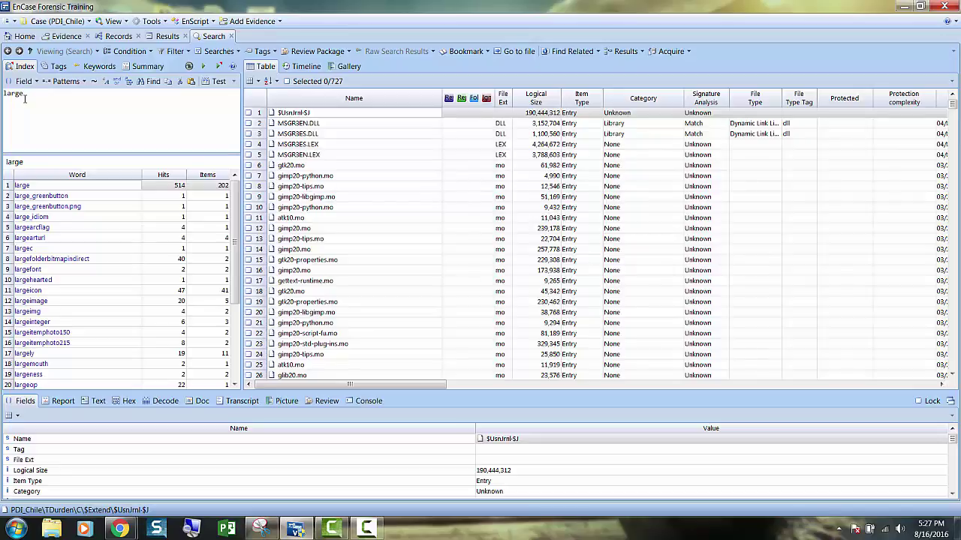
# Step: Show the keyword search hits for yahoo and look through the table of matching items to its end
pyautogui.click(92, 68)
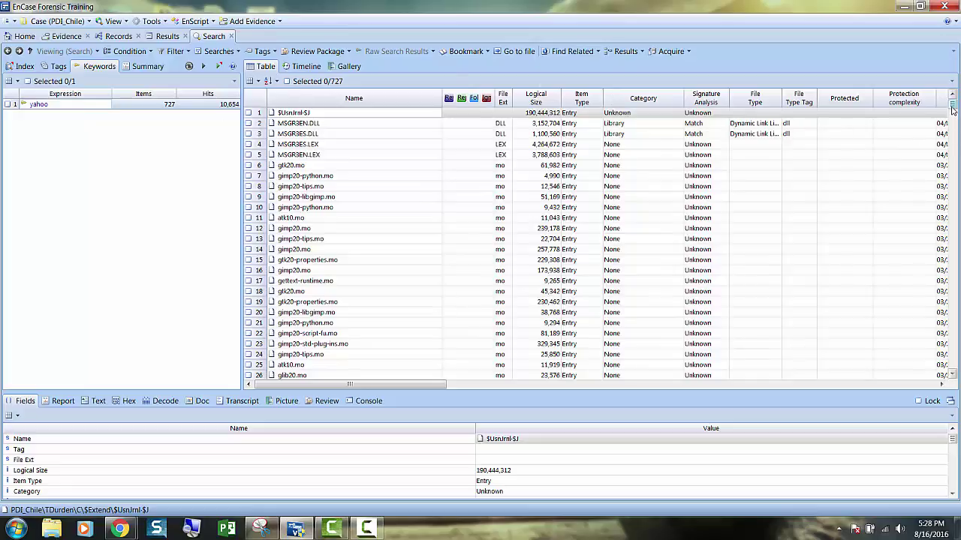
pyautogui.moveTo(952, 109); pyautogui.dragTo(953, 373)
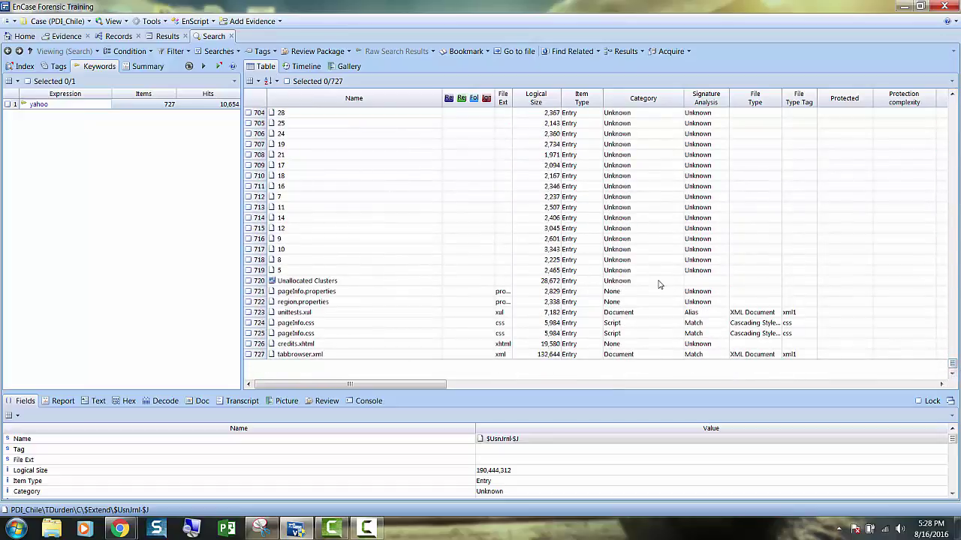